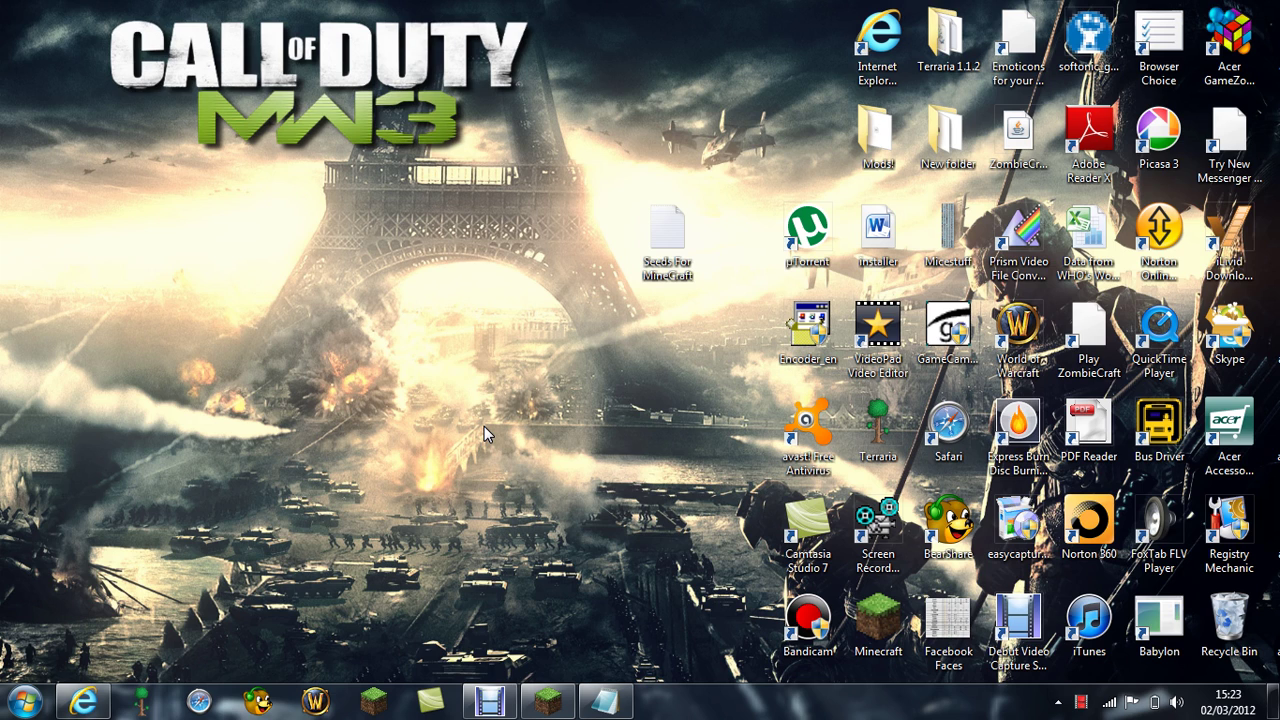
Restore the Seeds For MineCraft notes in Notepad and maximize them to fill the screen
click(605, 700)
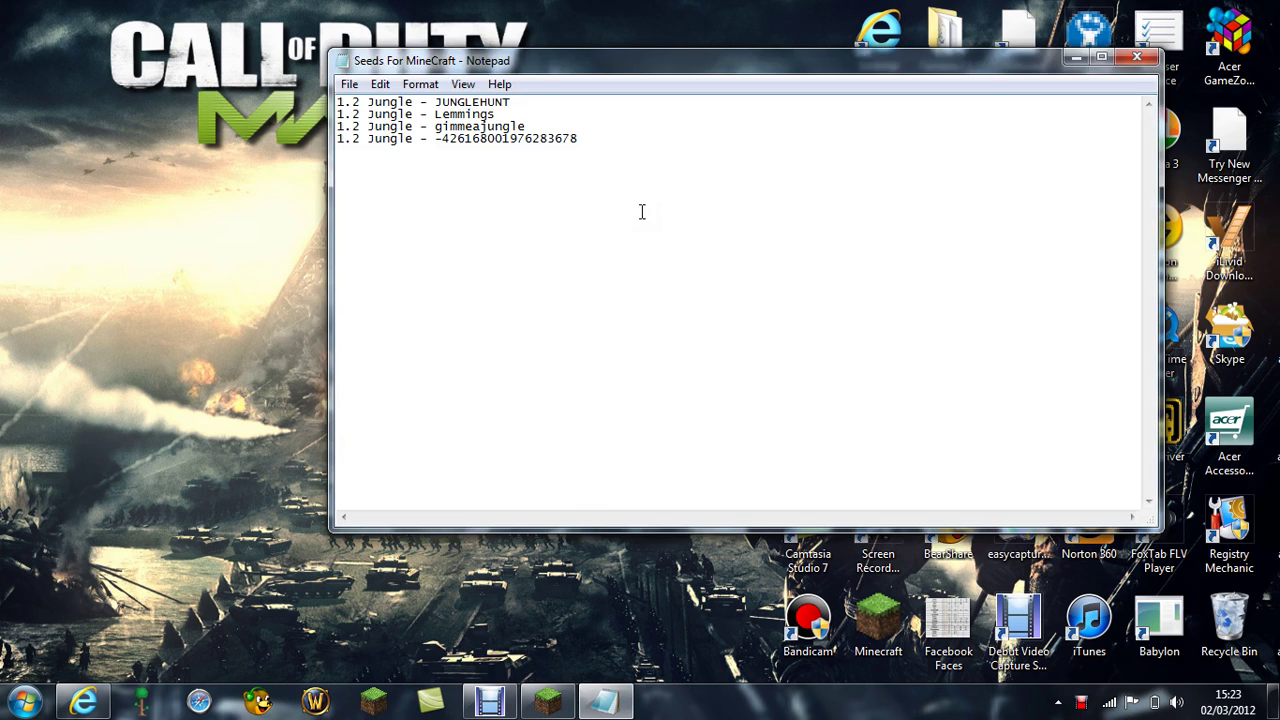
click(1104, 58)
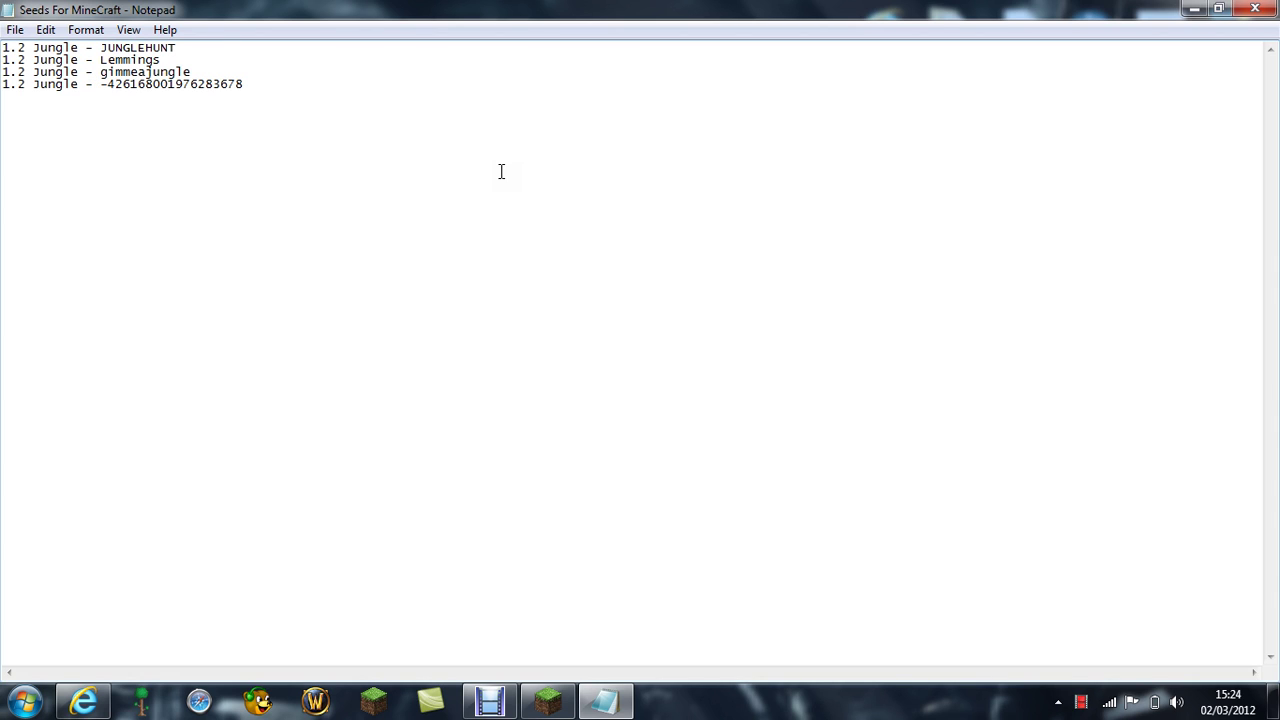
Hide Notepad, bring Minecraft back and load the IDK 1.2 singleplayer world
click(1193, 10)
click(547, 703)
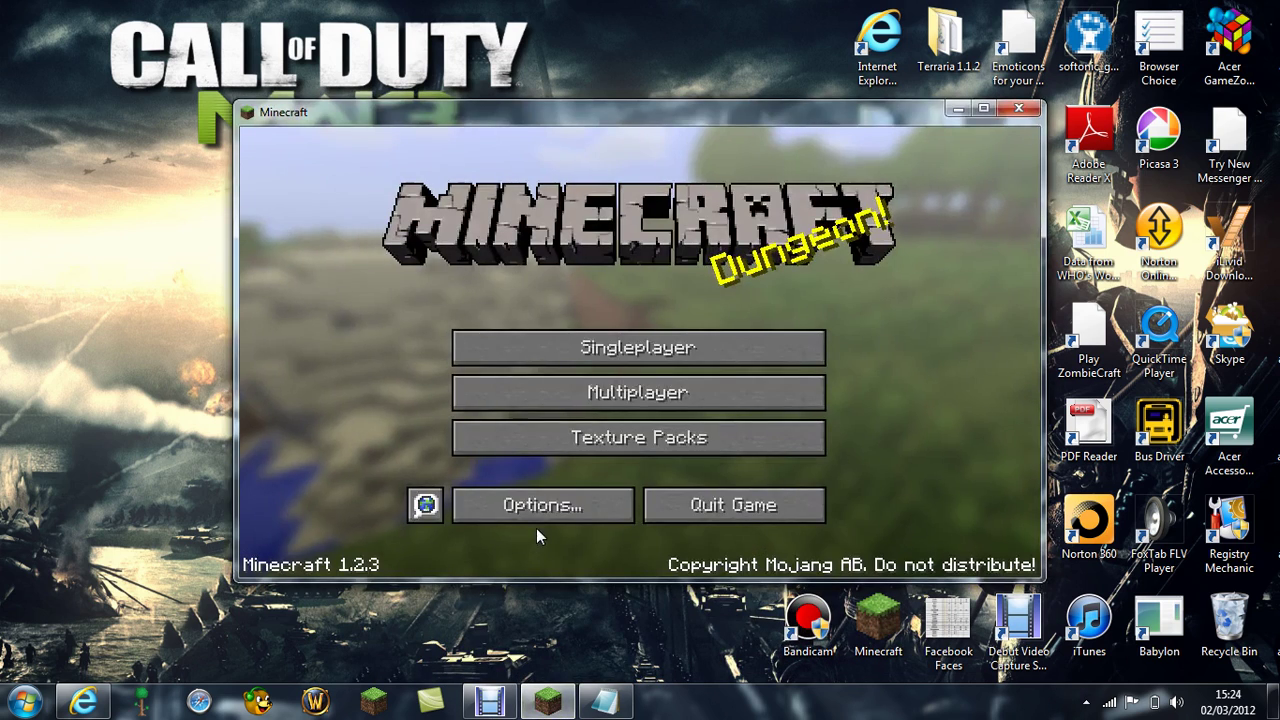
click(637, 340)
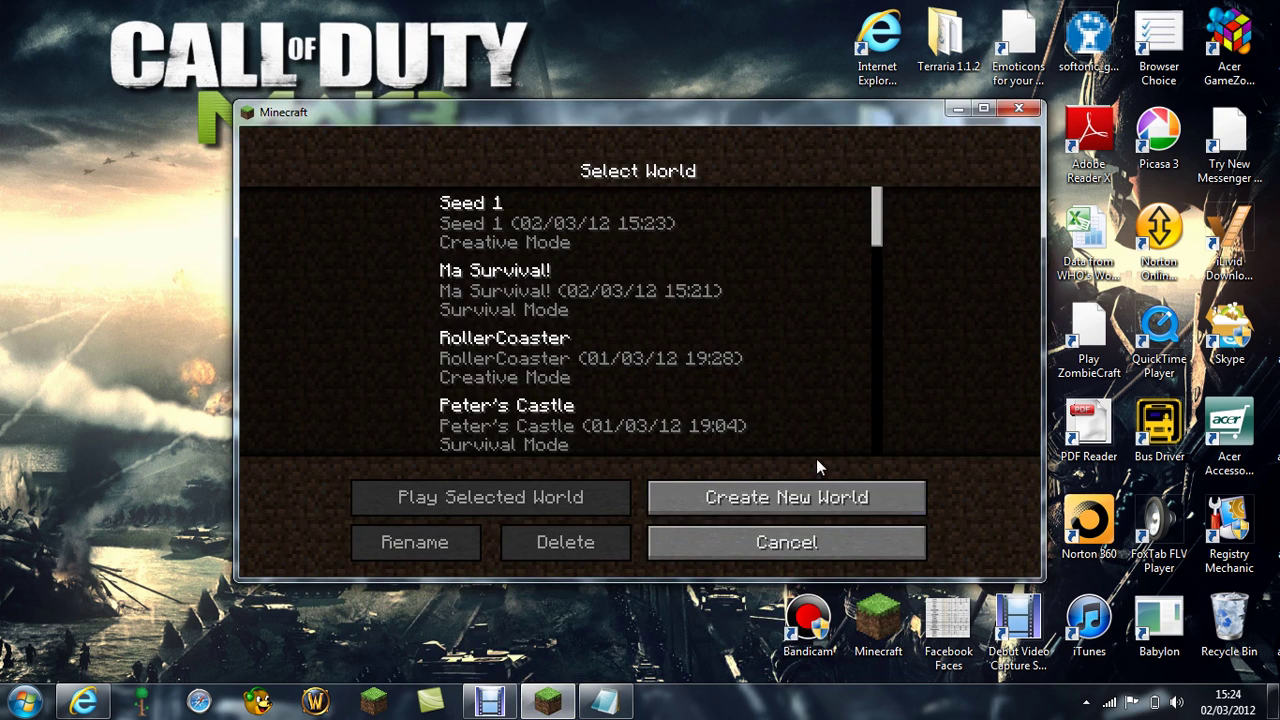
click(562, 296)
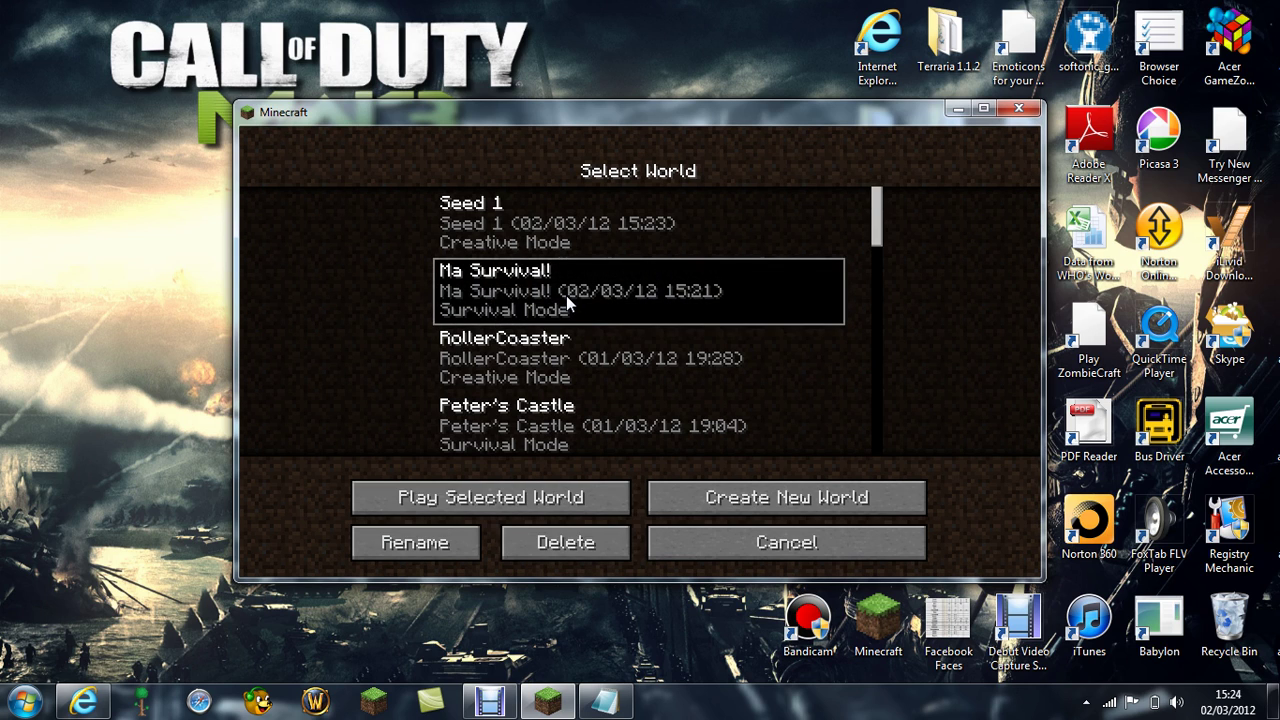
drag(876, 238, 878, 268)
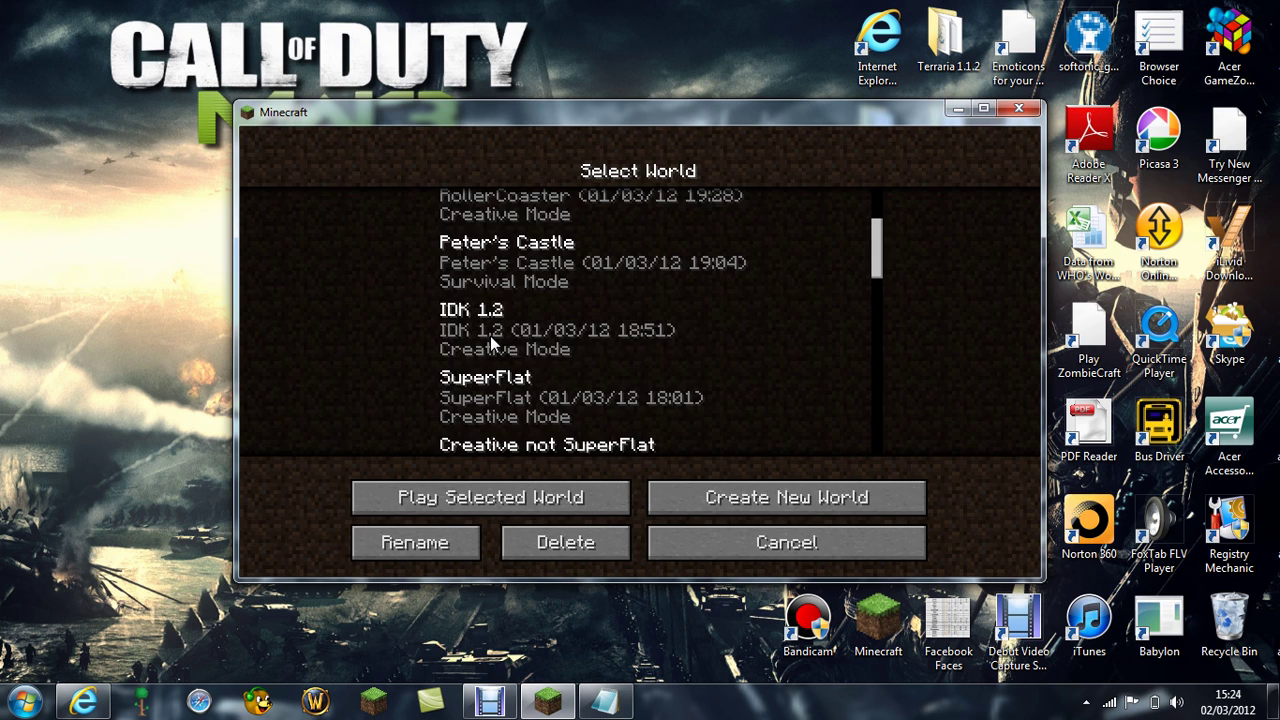
double_click(490, 336)
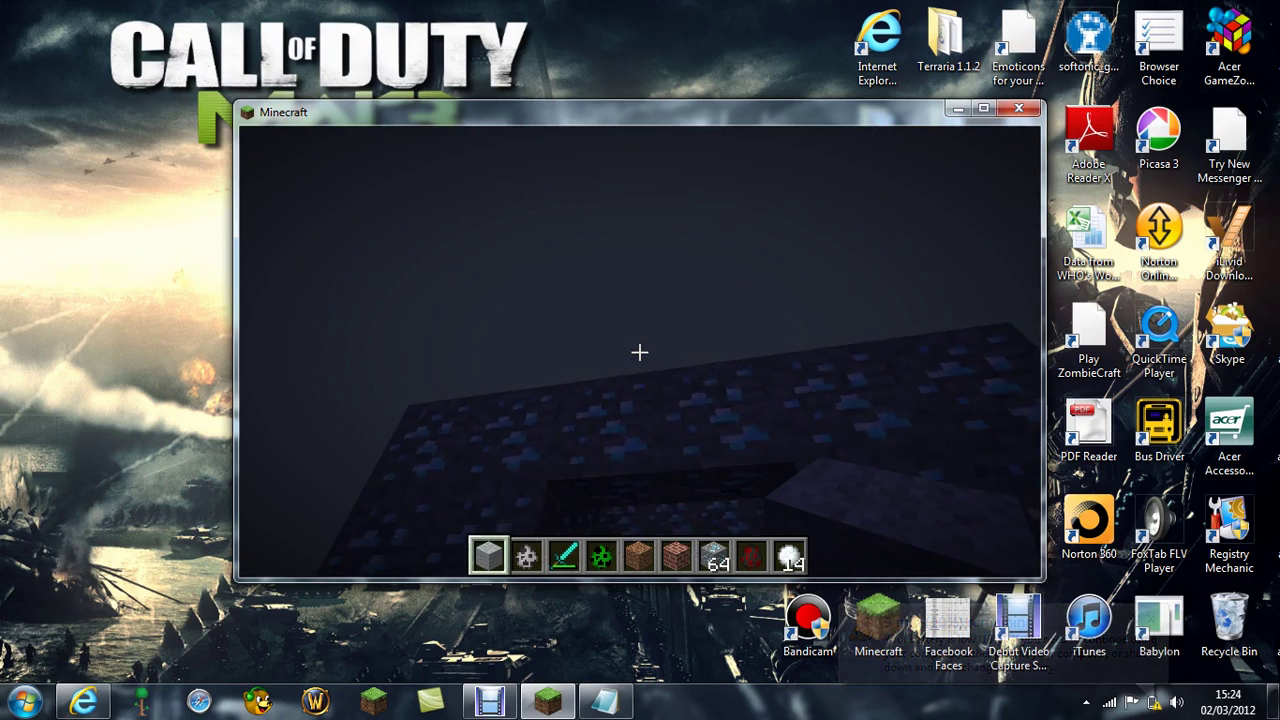
Switch hotbar item, glance at creative items, then raise difficulty to Normal in Options
key(2)
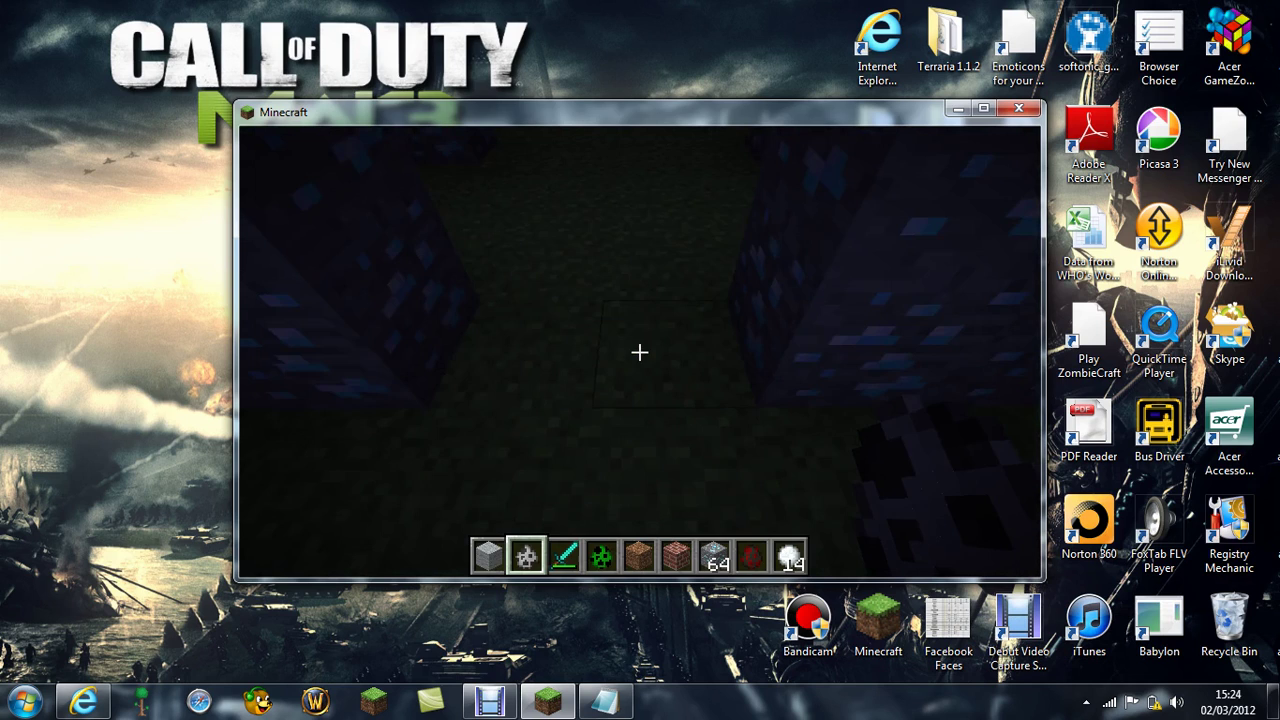
key(e)
key(Escape)
key(Escape)
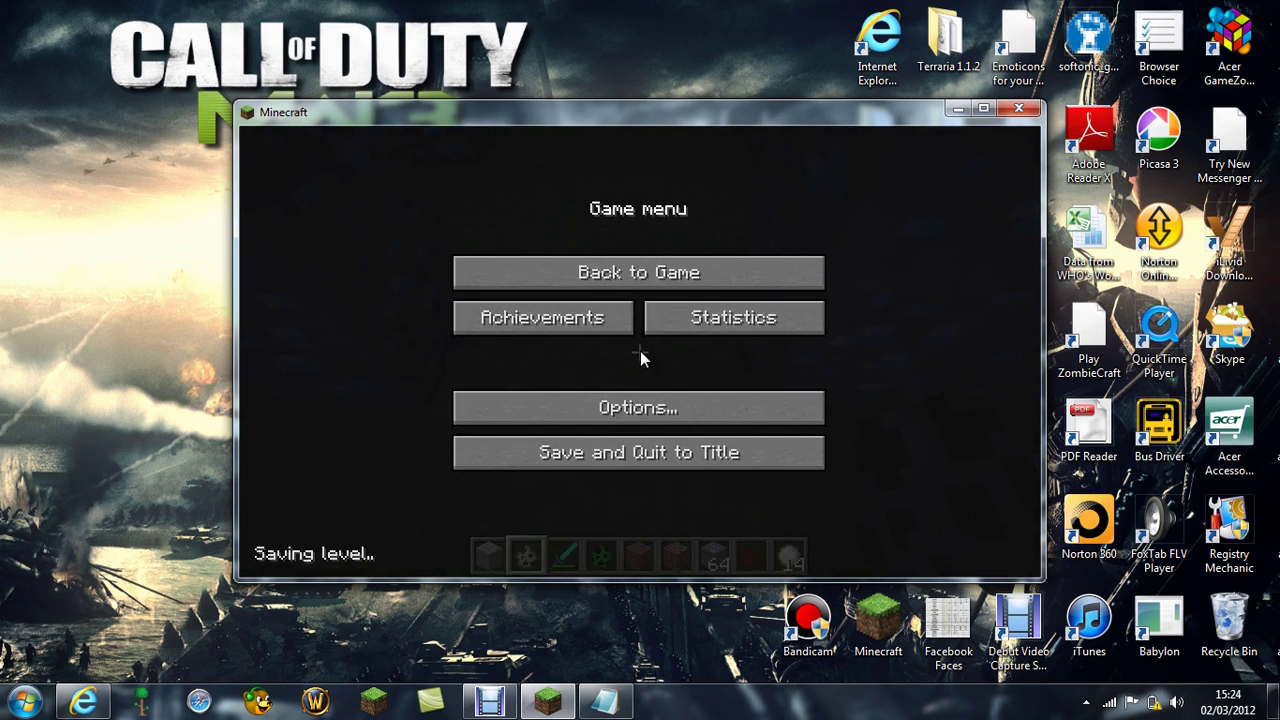
click(640, 408)
click(779, 314)
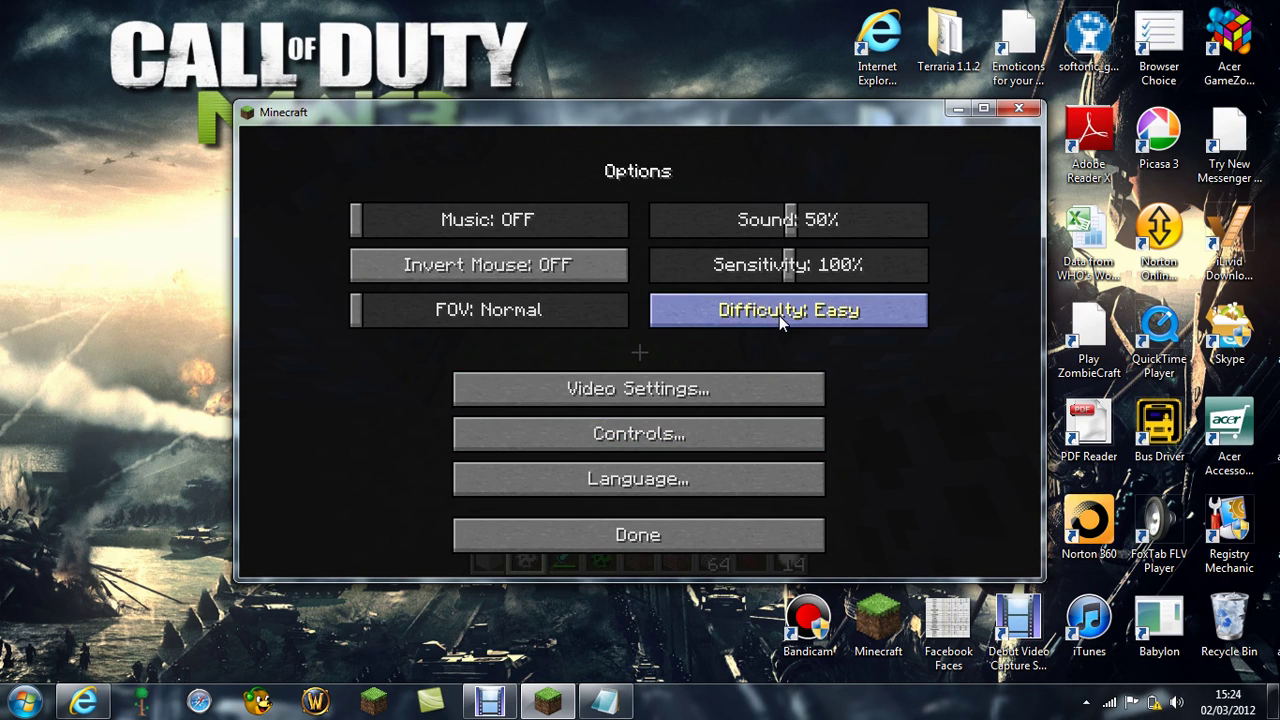
click(660, 537)
Resume the game, walk between the pillars toward the skeleton and hit it three times
click(640, 272)
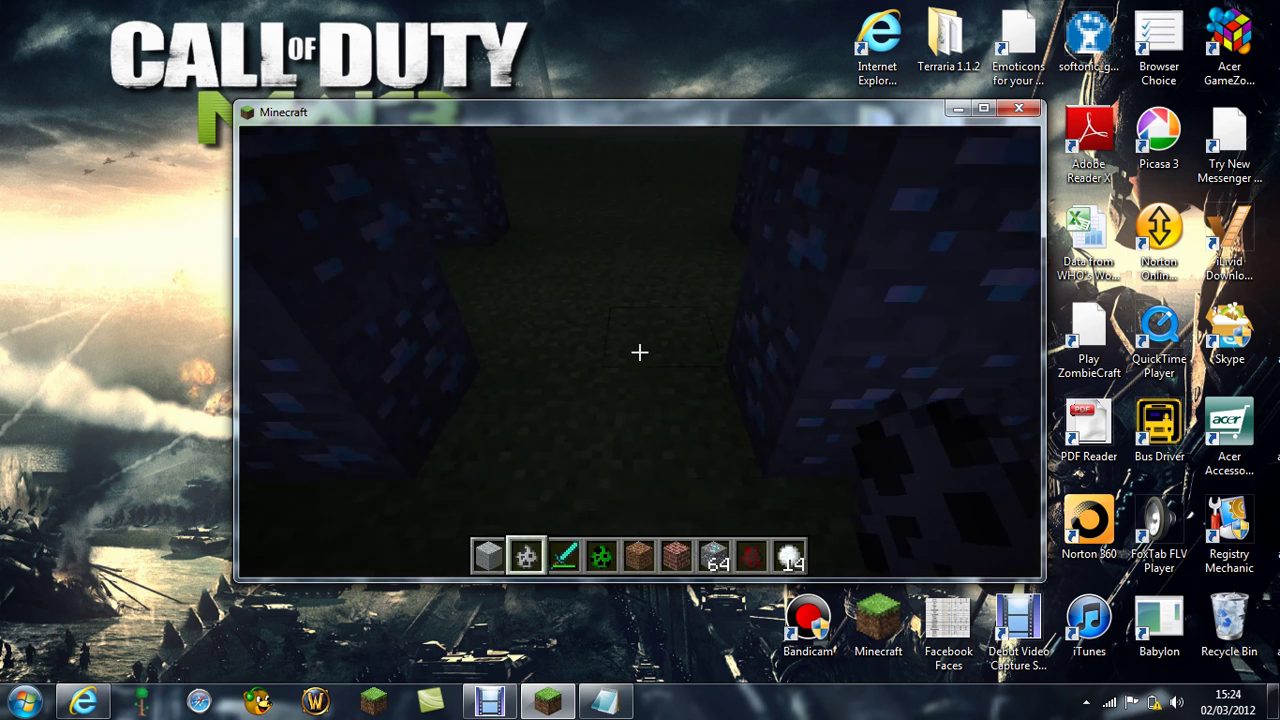
key(w)
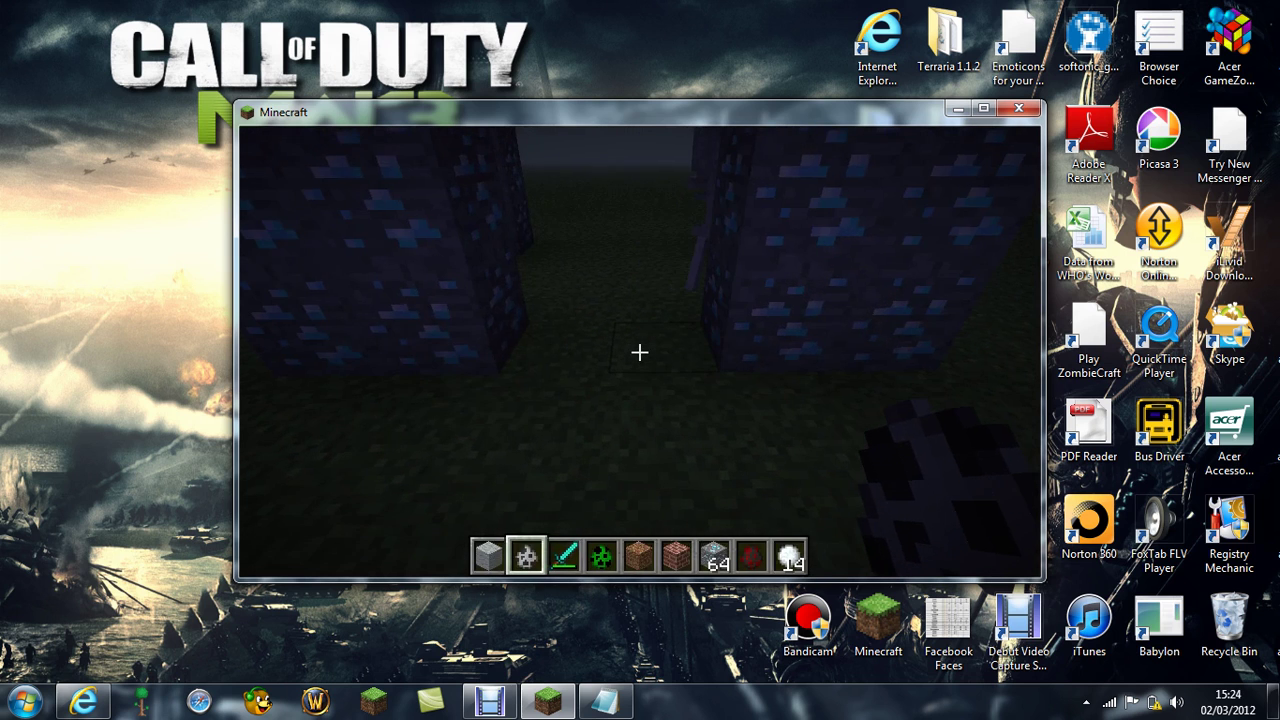
key(w)
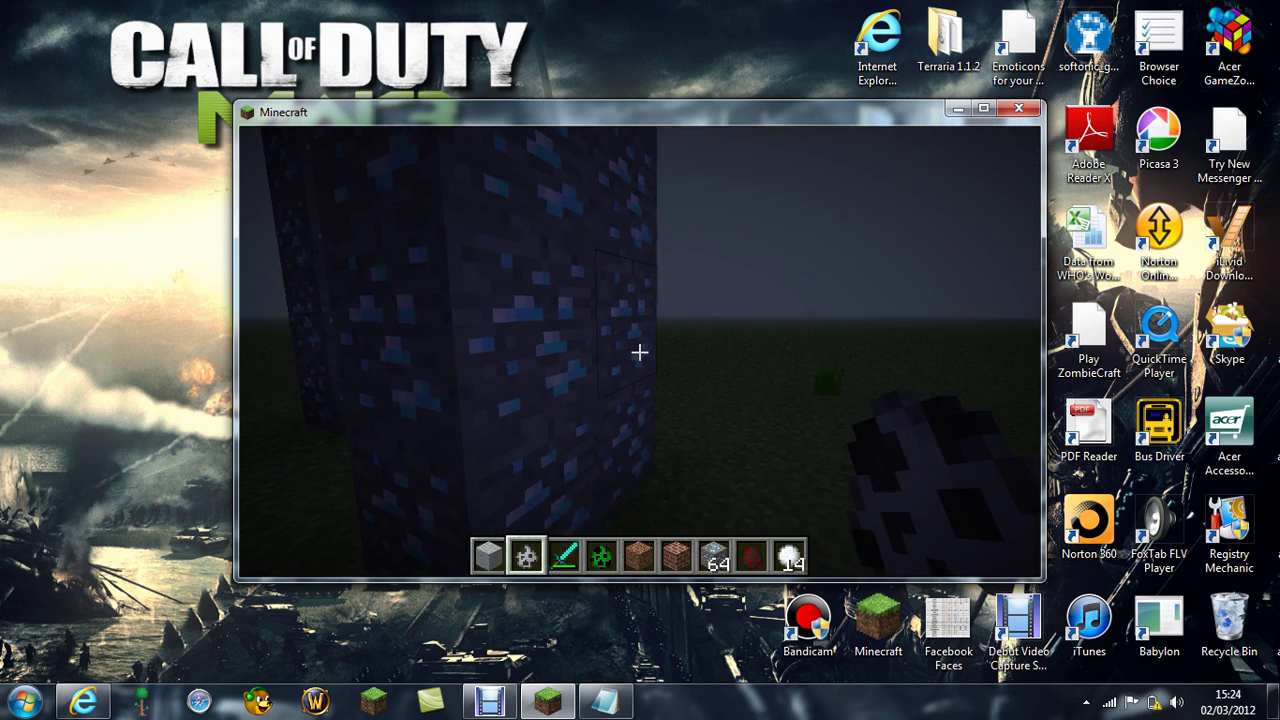
key(w)
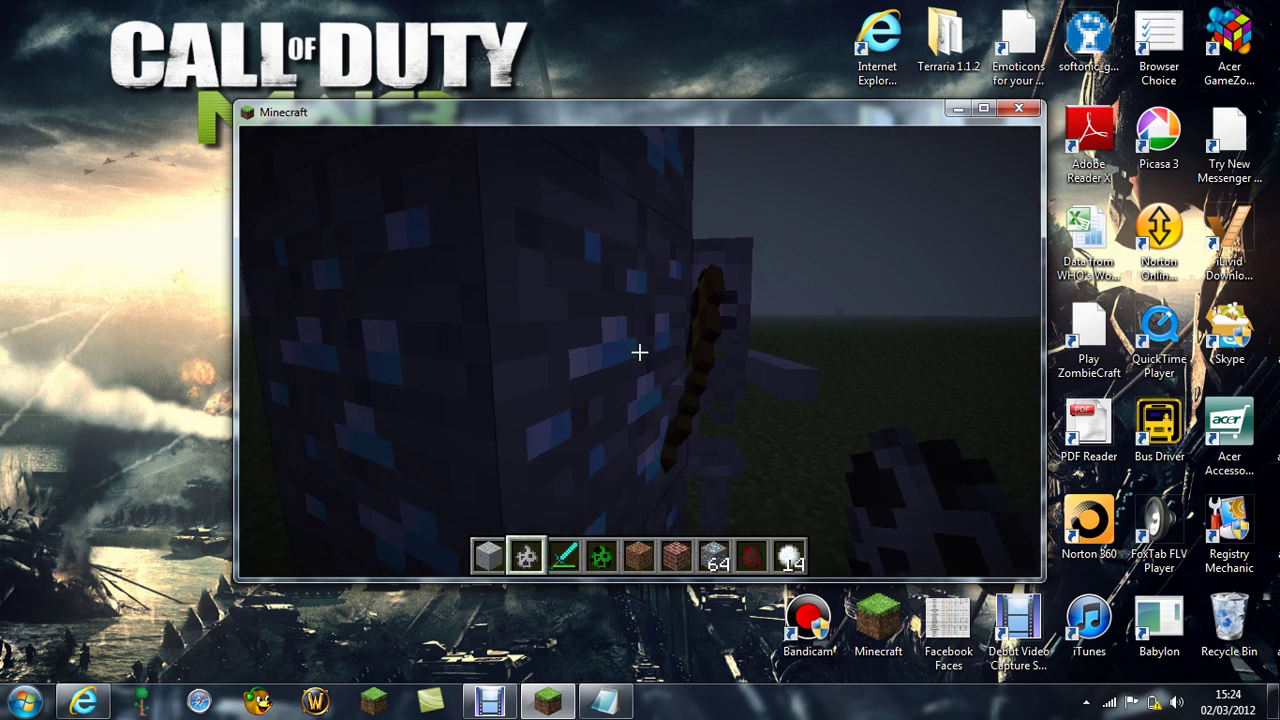
click(640, 352)
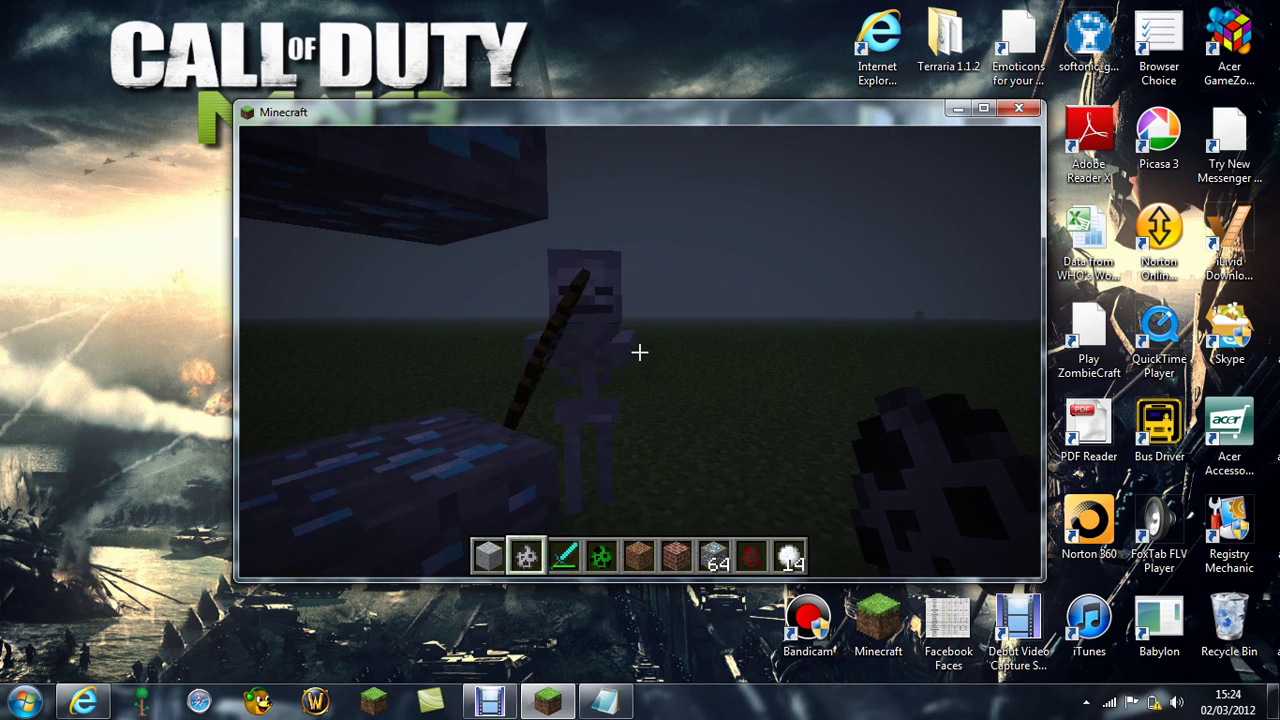
click(640, 352)
click(640, 352)
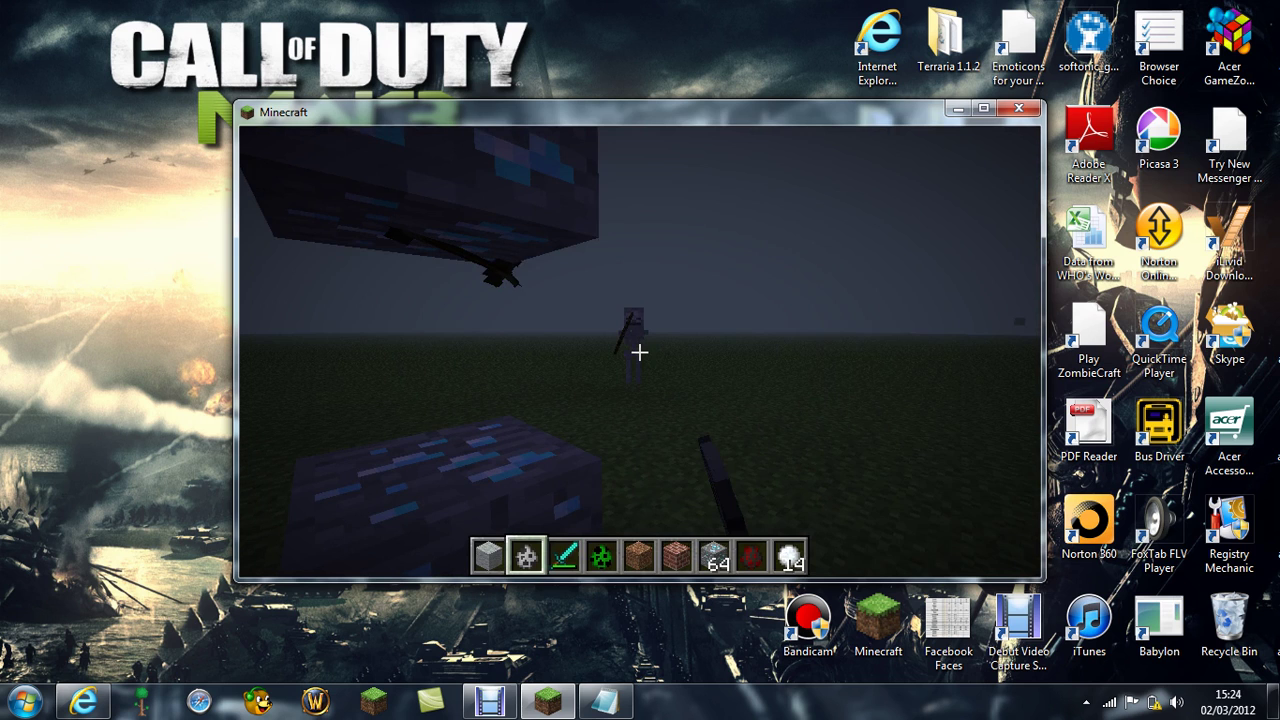
Chase the skeleton and keep attacking it until it dies
key(w)
key(w)
click(640, 352)
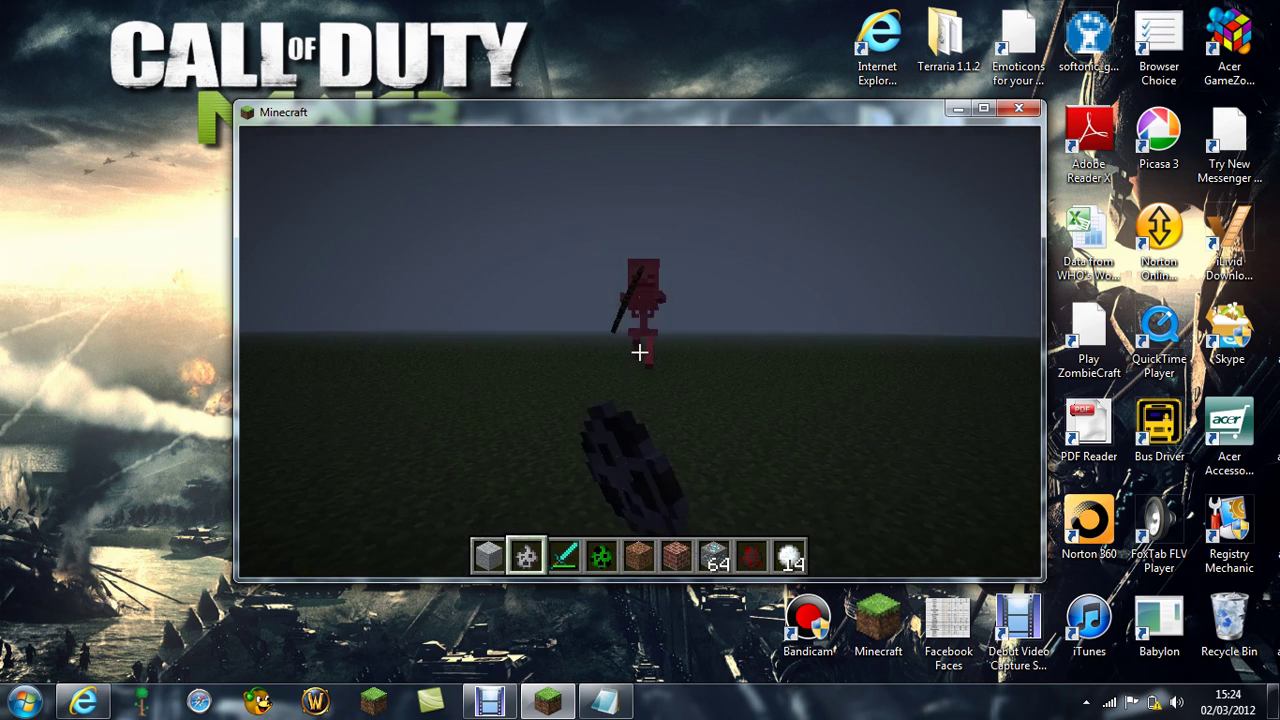
click(640, 352)
click(640, 352)
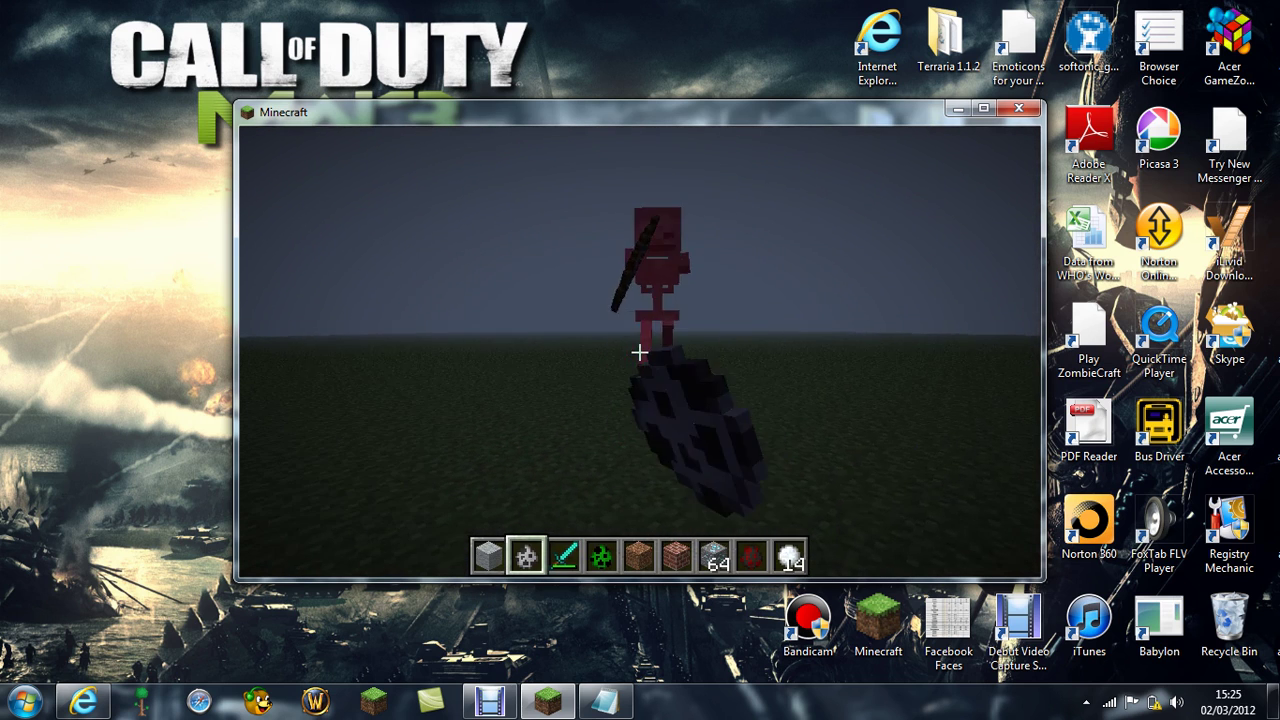
click(640, 352)
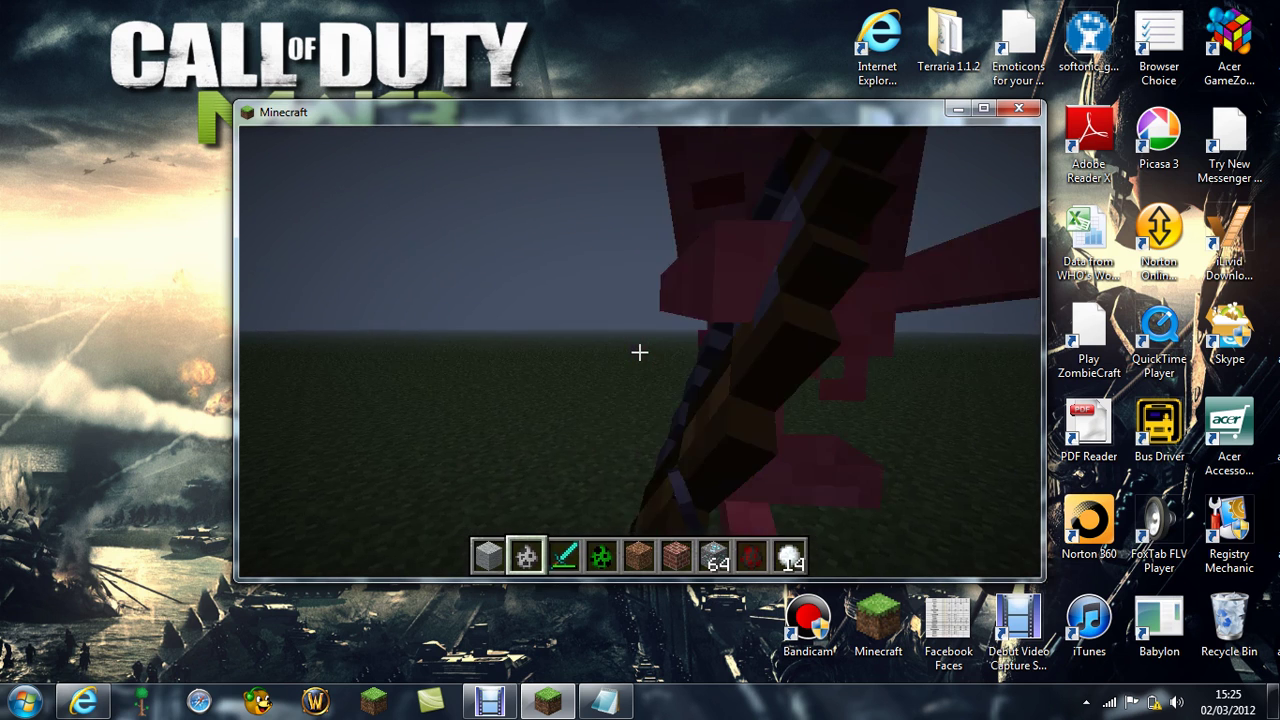
click(640, 352)
click(640, 352)
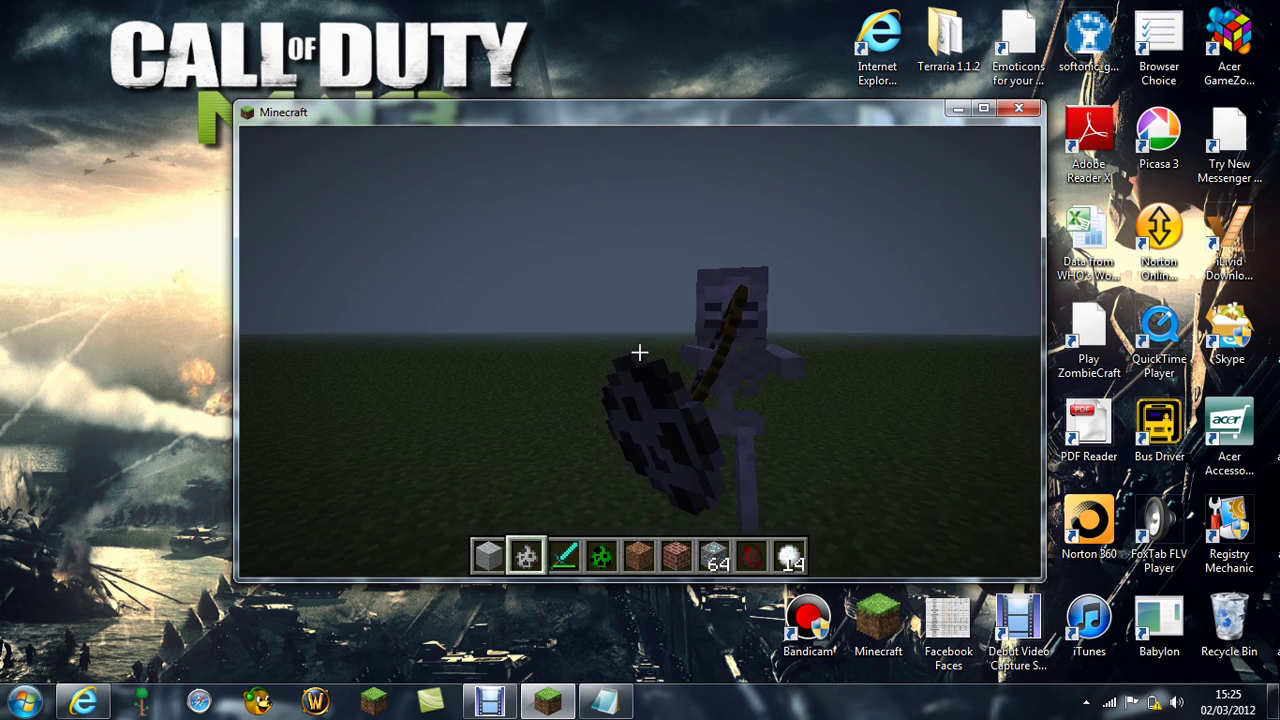
click(640, 352)
click(640, 352)
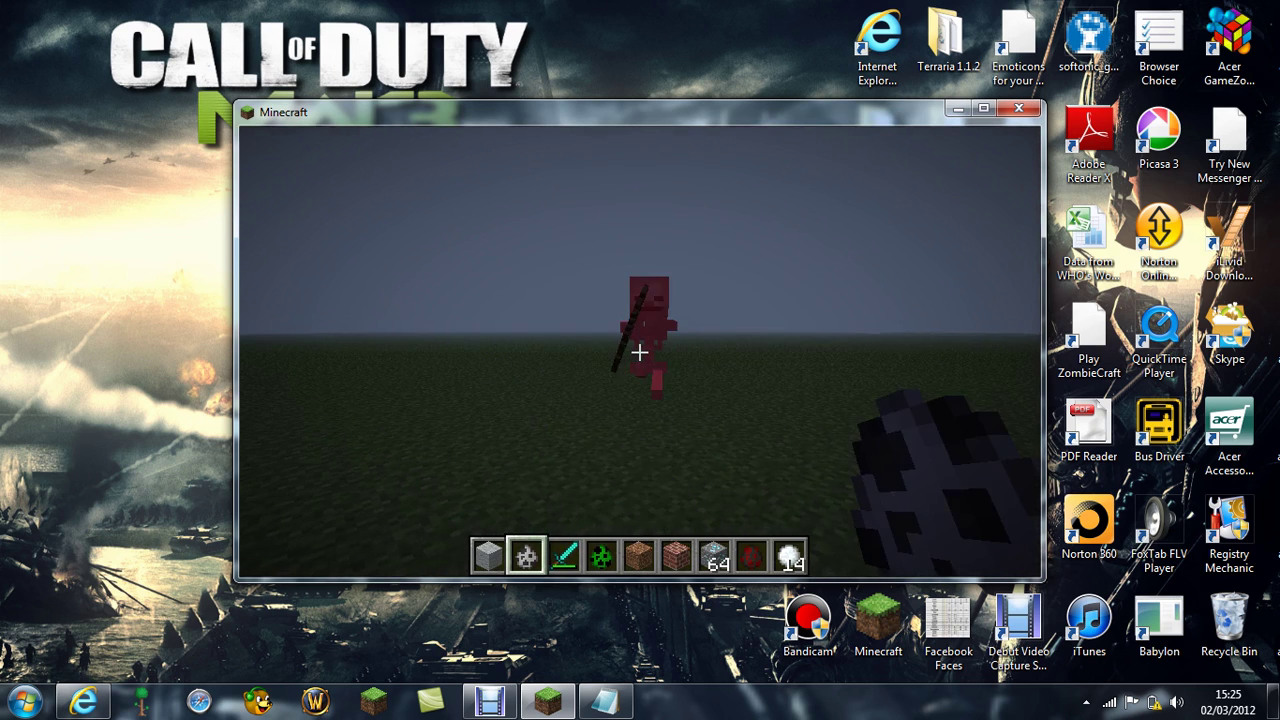
click(640, 352)
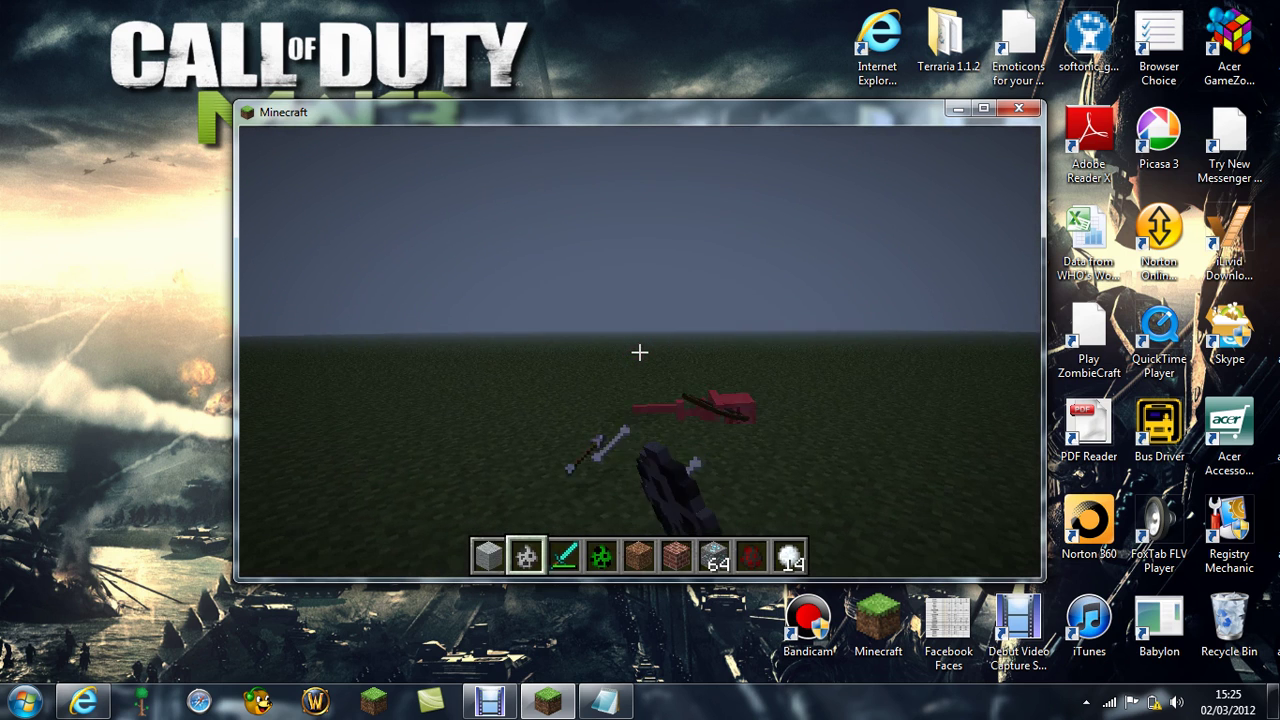
Browse the creative item list, close it and pause the game
key(e)
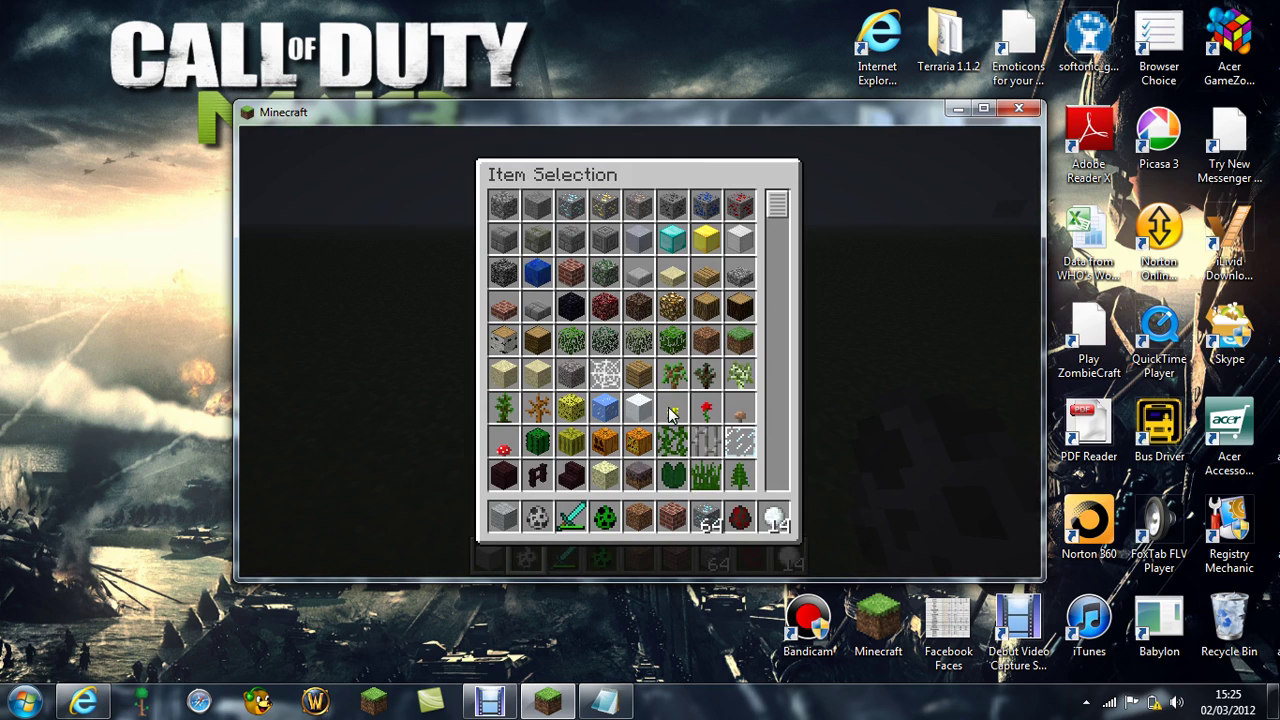
drag(777, 198, 778, 332)
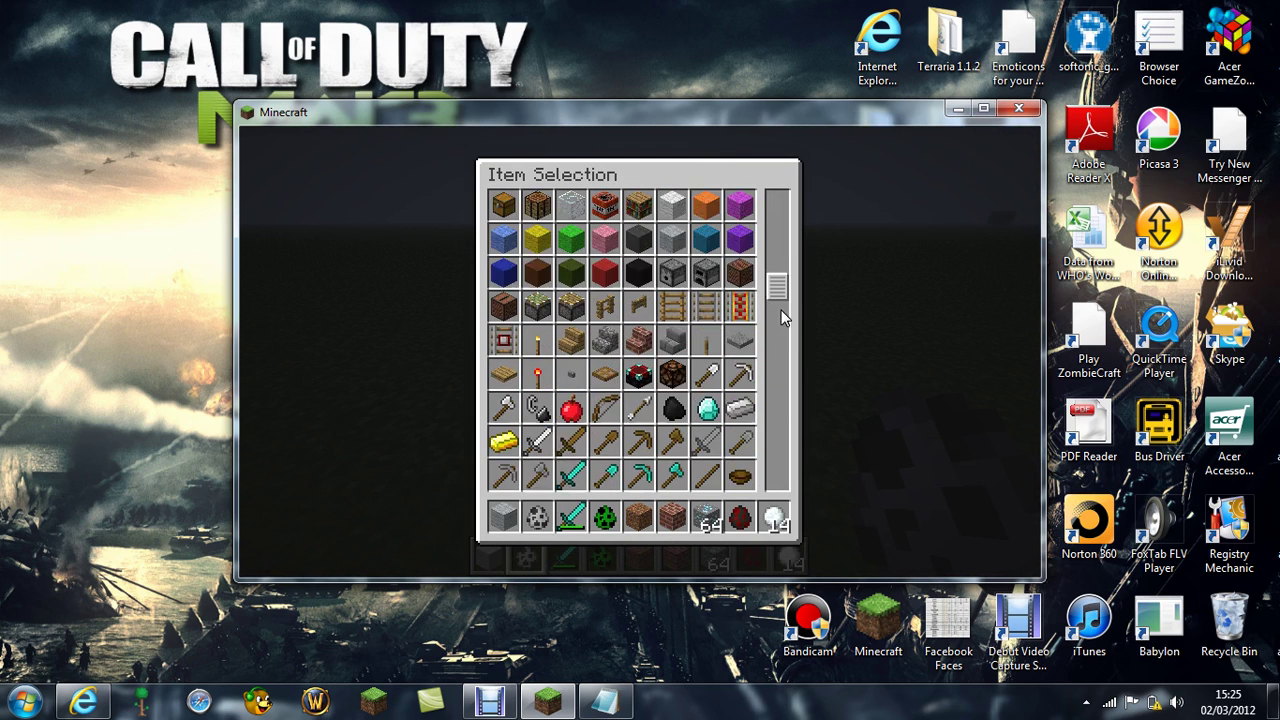
key(Escape)
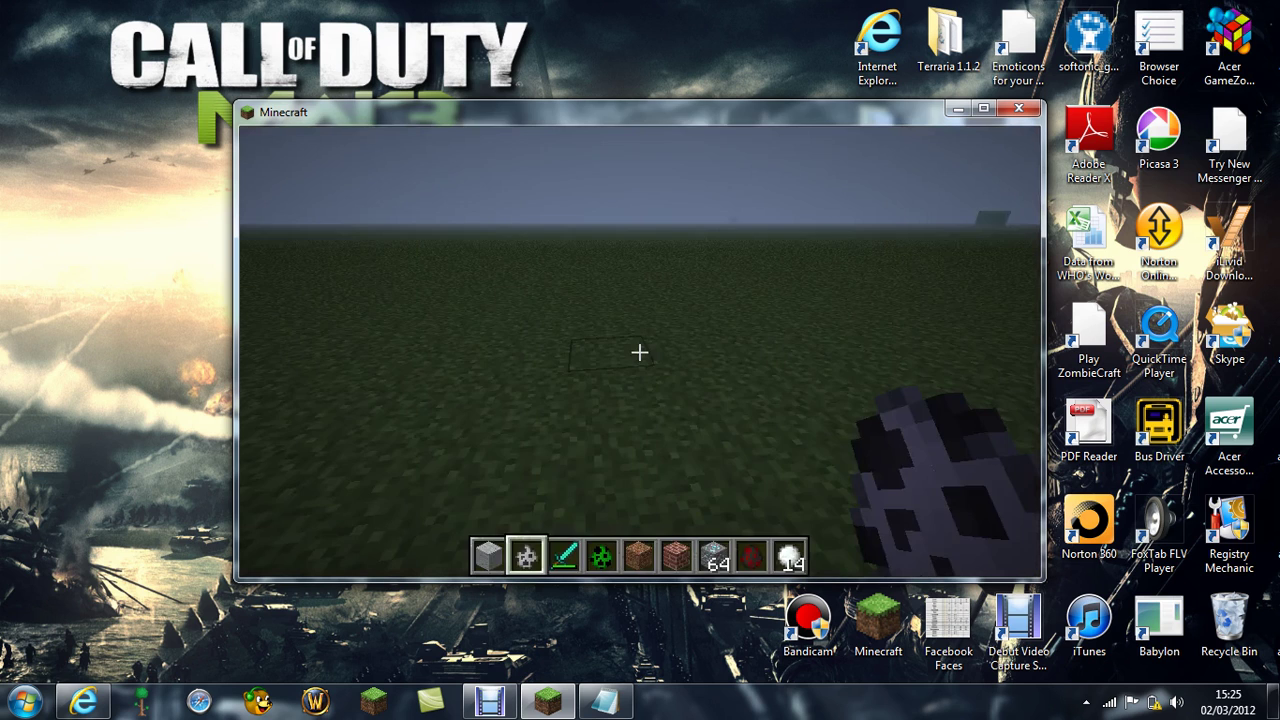
key(Escape)
click(490, 702)
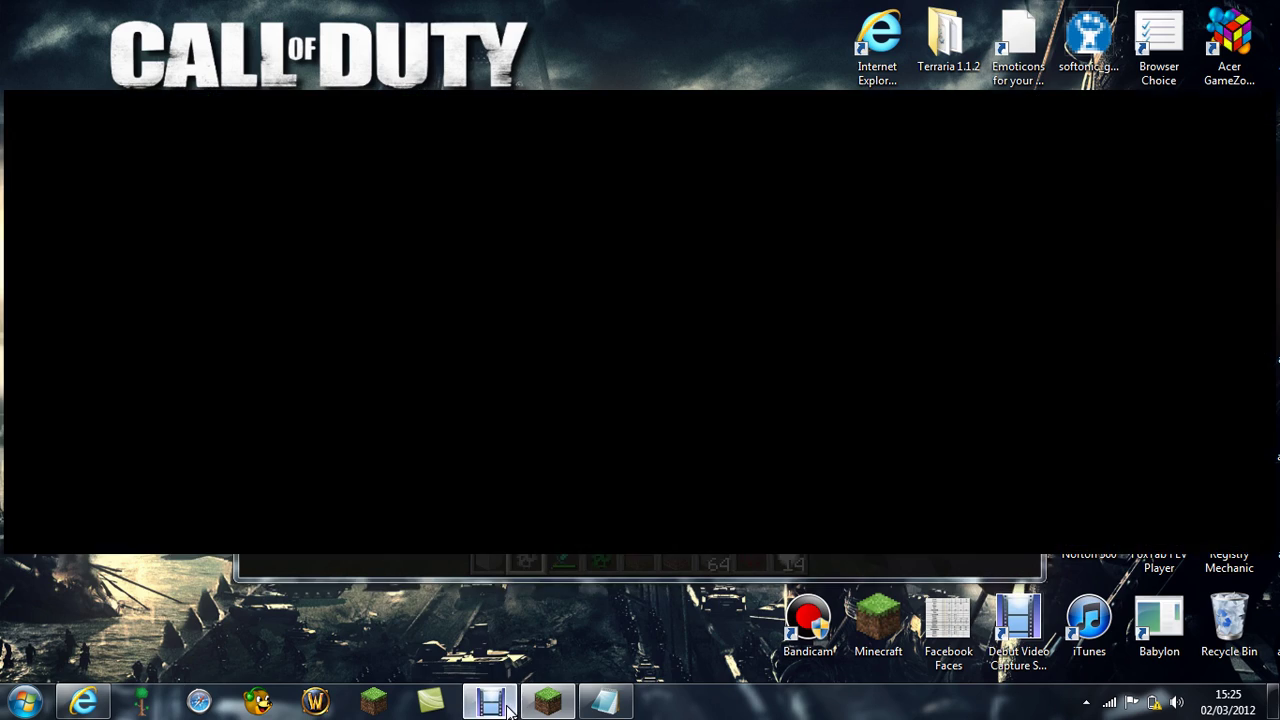